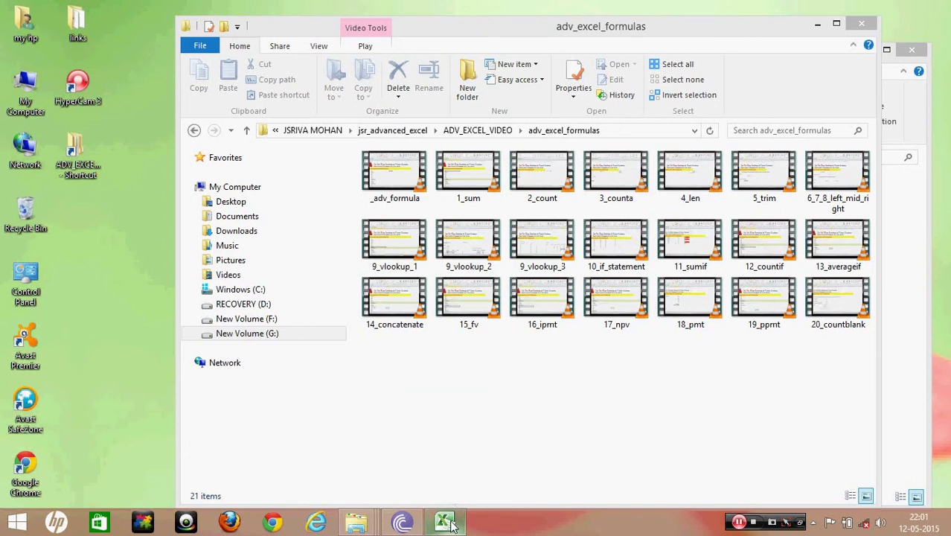
# Step: Bring the Advanced_excel_contents workbook forward, pick SUBSTITUTE from the topic list, and go to Sheet2
pyautogui.click(446, 518)
pyautogui.scroll(-1, 282, 387)
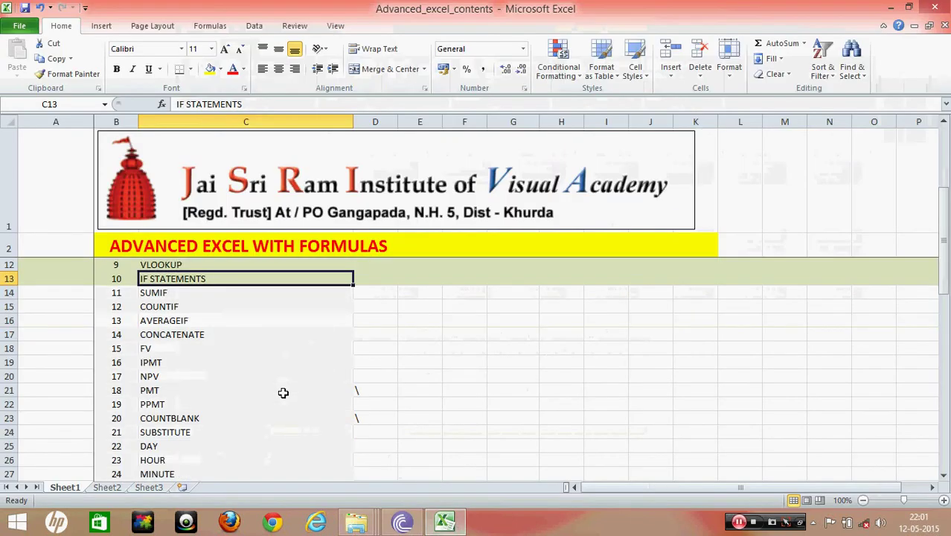
pyautogui.click(193, 434)
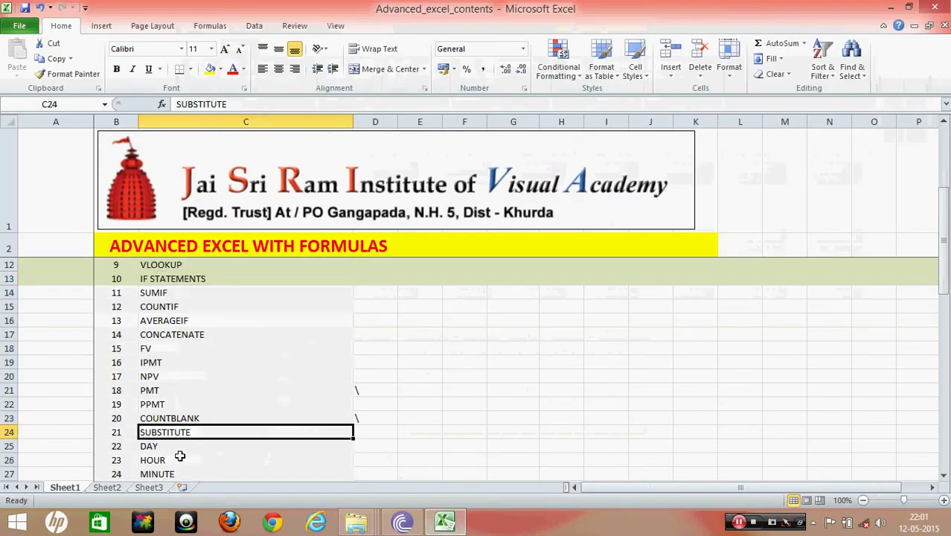
pyautogui.click(118, 488)
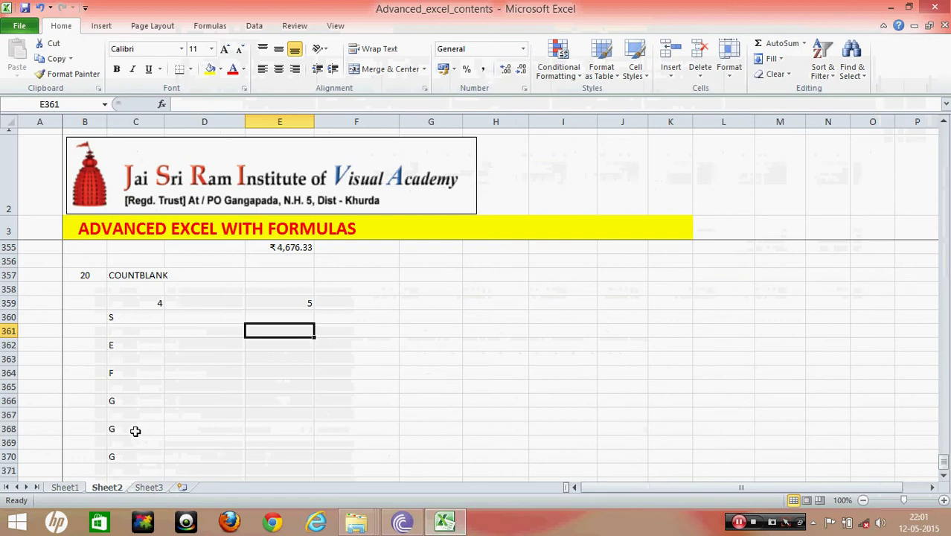
# Step: Enter topic number 21 in B373 with the heading SUBSTITUTE beside it
pyautogui.scroll(-3, 119, 424)
pyautogui.click(87, 372)
pyautogui.write('2')
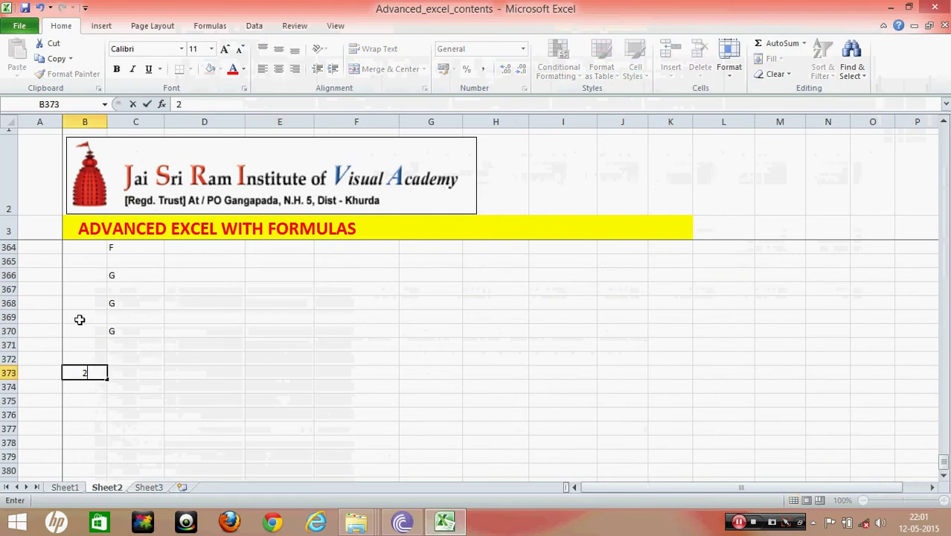
pyautogui.write('1')
pyautogui.press('Tab')
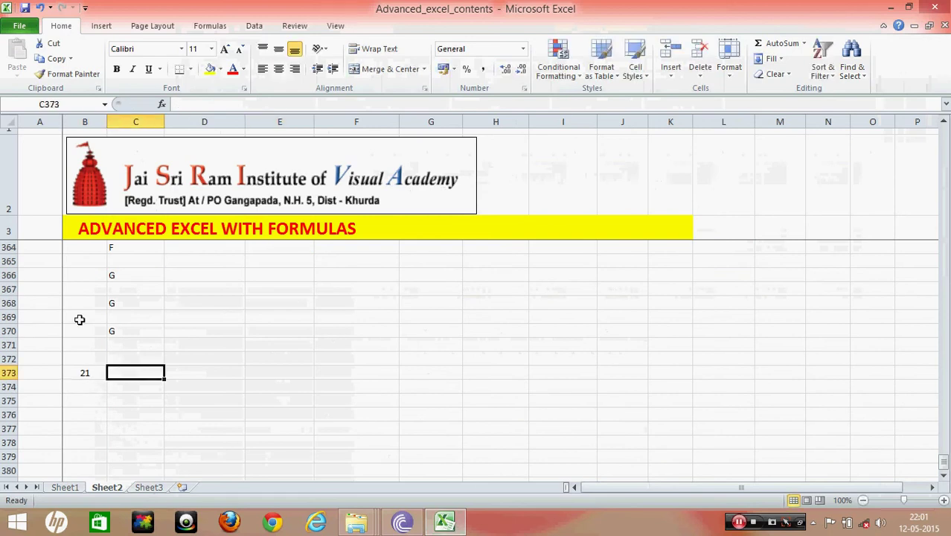
pyautogui.write('SU')
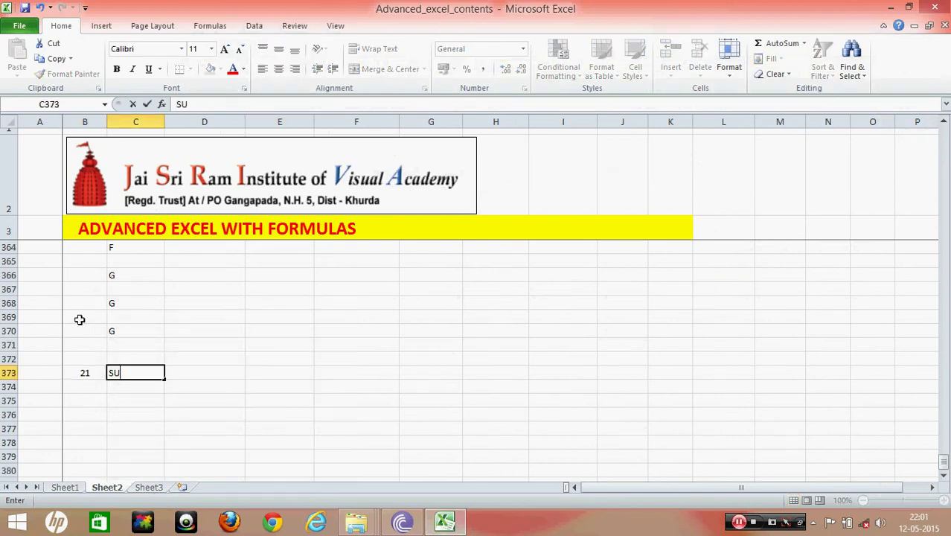
pyautogui.write('BSTITUTE')
pyautogui.press('Return')
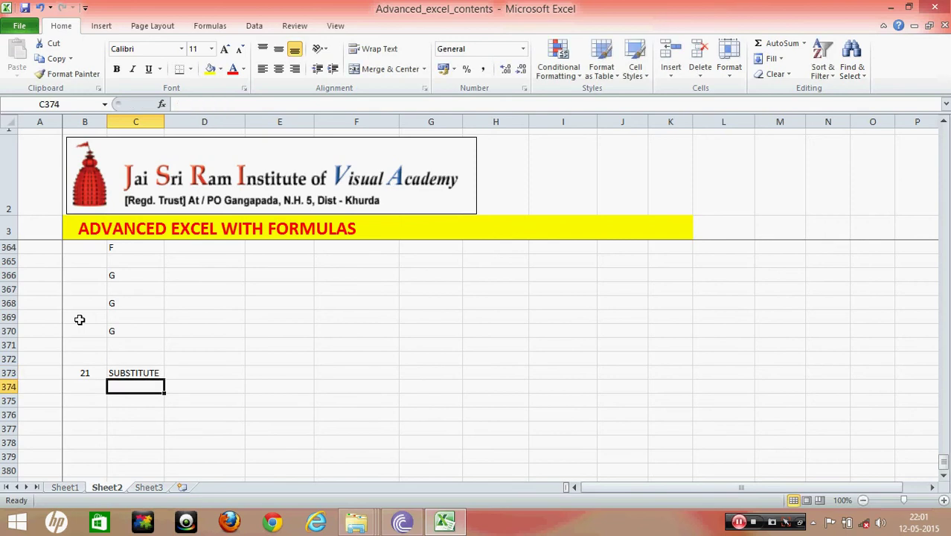
pyautogui.press('Return')
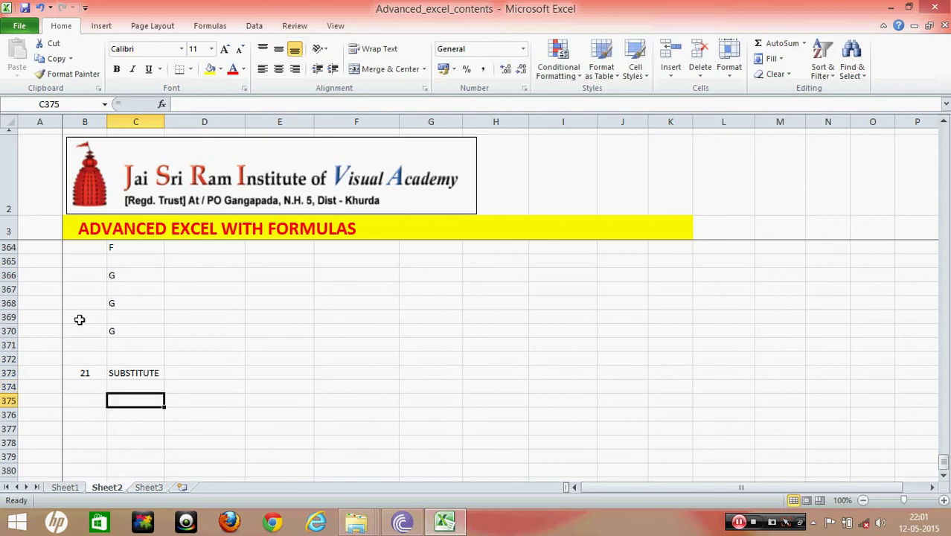
# Step: Enter the sample texts DATA, SALES DATA, QUARTER 1, 2008 and QUARTER 1, 2011 in column C
pyautogui.write('DAT')
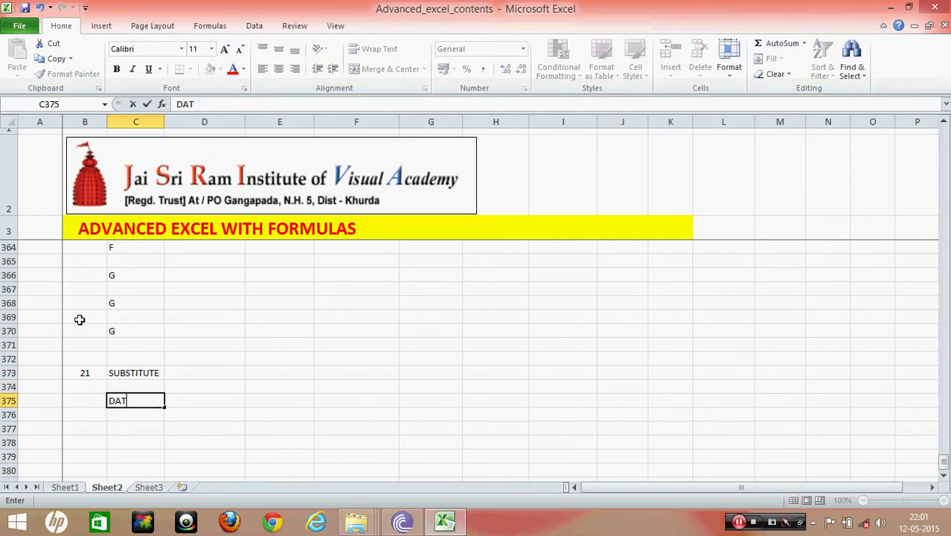
pyautogui.write('A')
pyautogui.press('Return')
pyautogui.press('Return')
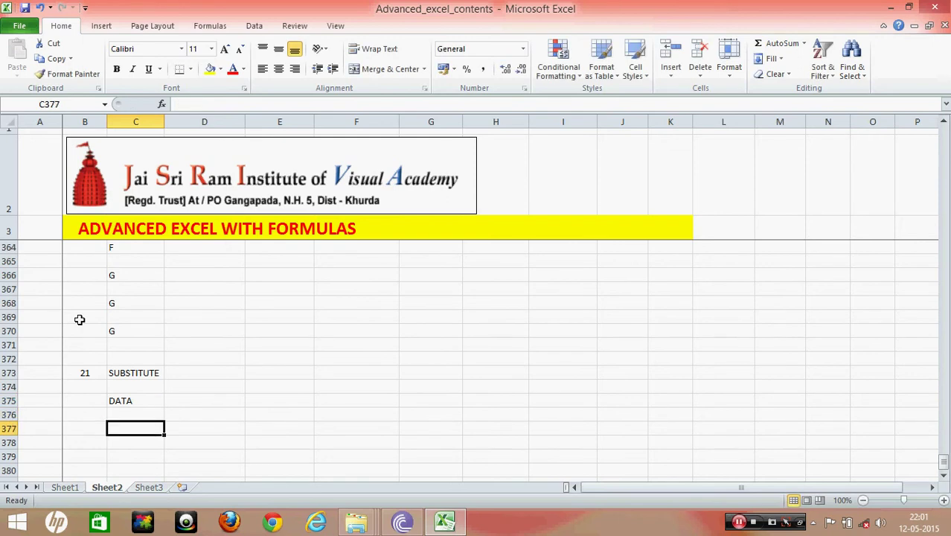
pyautogui.write('SALES DA')
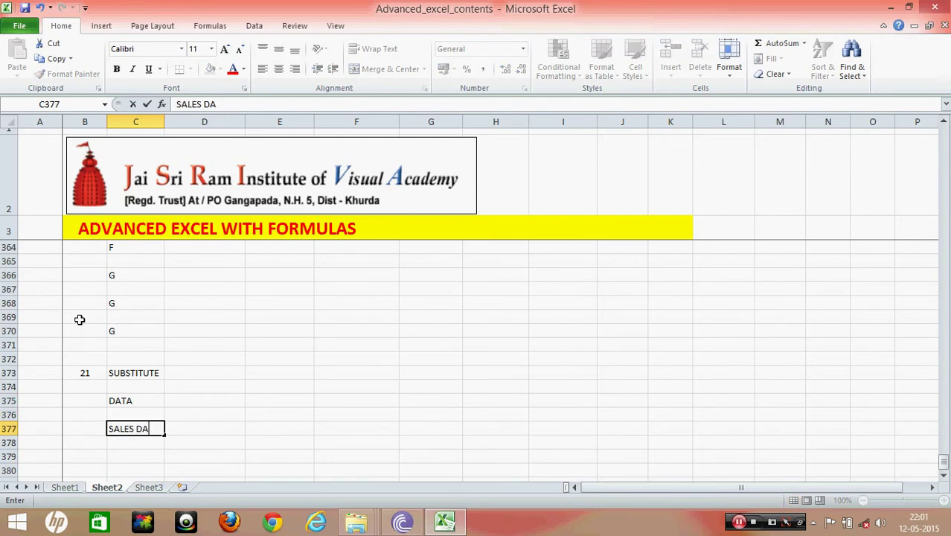
pyautogui.write('TA')
pyautogui.press('Return')
pyautogui.press('Return')
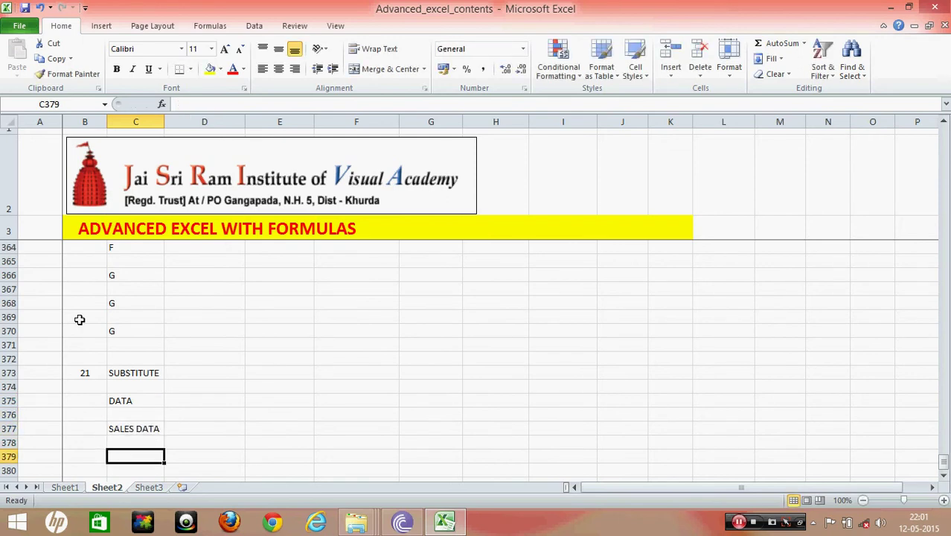
pyautogui.write('QUARTER')
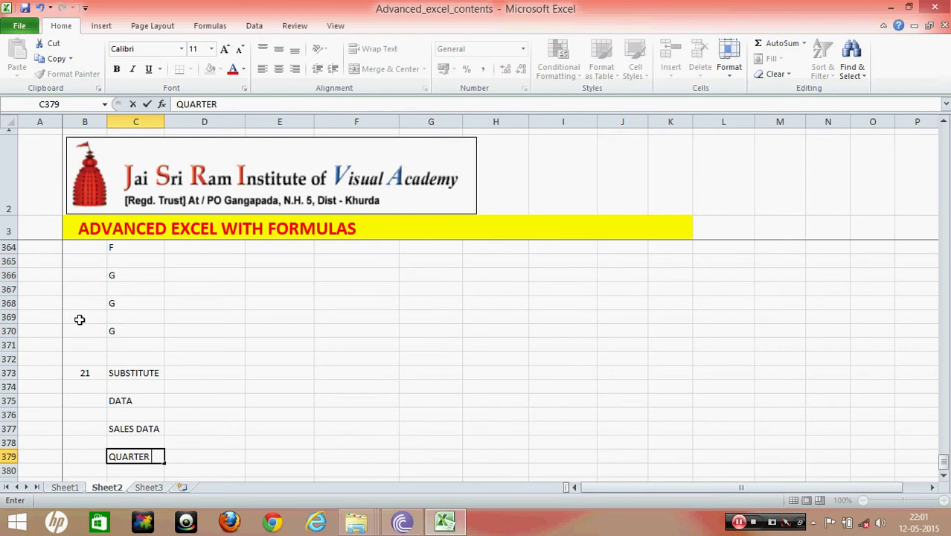
pyautogui.write(' 1')
pyautogui.write(', 2')
pyautogui.write('008')
pyautogui.press('Return')
pyautogui.press('Return')
pyautogui.write('Q')
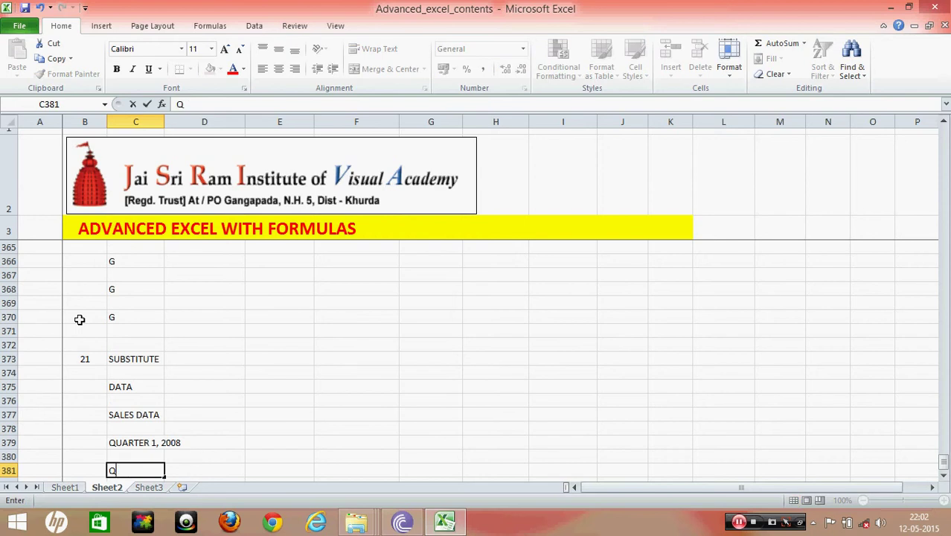
pyautogui.write('UARTER 2,')
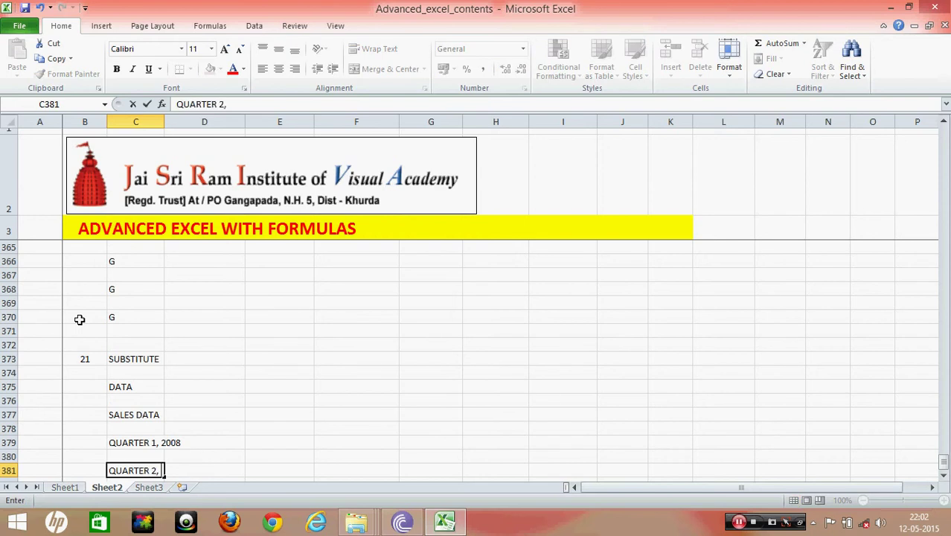
pyautogui.write(' 2')
pyautogui.press('BackSpace')
pyautogui.press('BackSpace')
pyautogui.press('BackSpace')
pyautogui.press('BackSpace')
pyautogui.write('1, 2011')
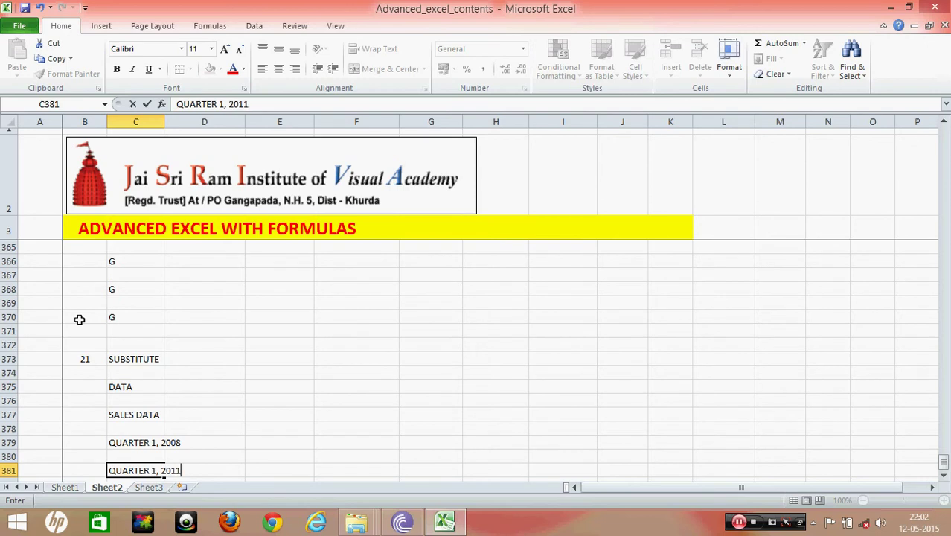
pyautogui.press('Return')
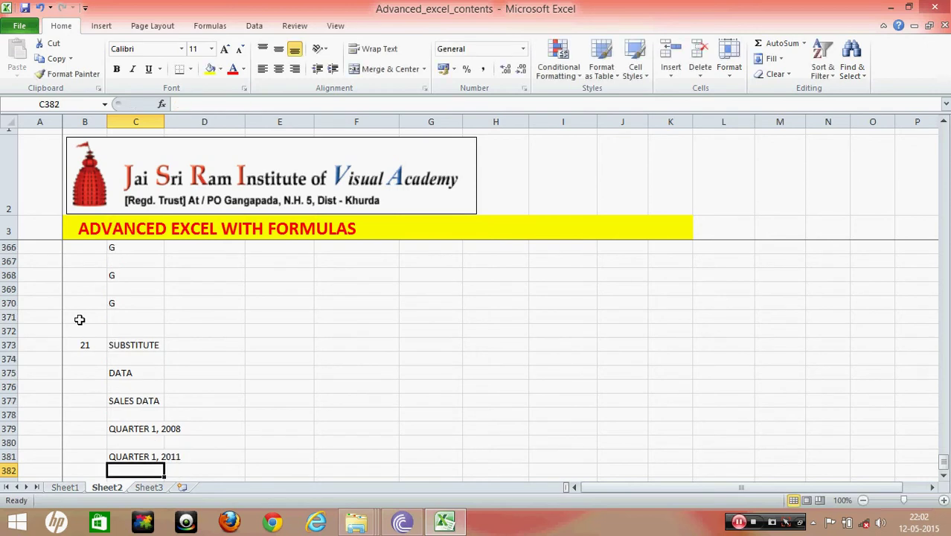
pyautogui.press('Up')
pyautogui.press('Up')
pyautogui.press('Up')
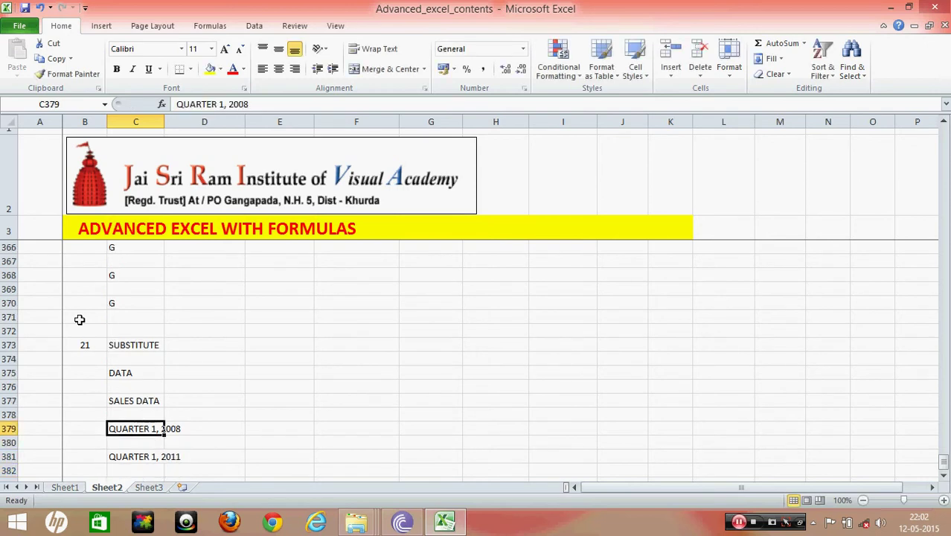
pyautogui.press('Up')
pyautogui.press('Up')
pyautogui.press('Right')
pyautogui.press('Right')
pyautogui.press('Right')
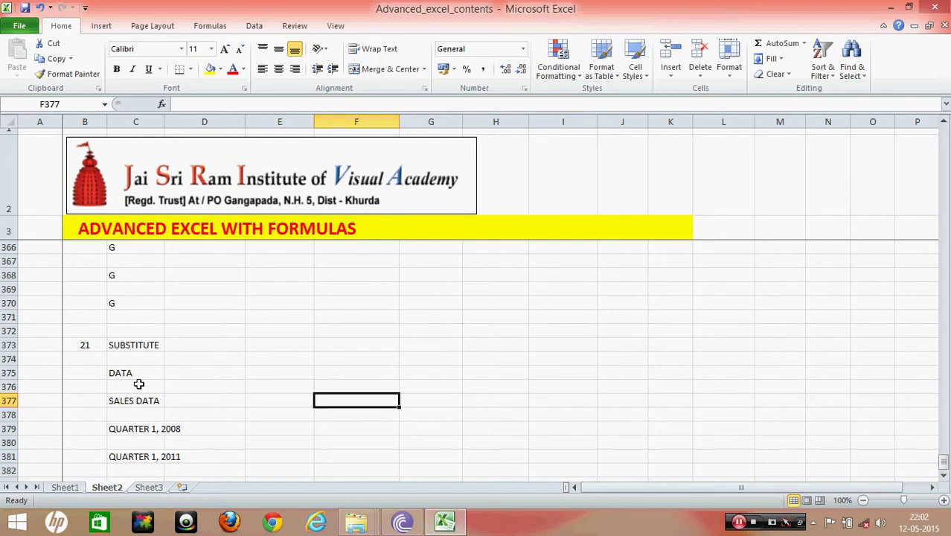
pyautogui.click(137, 402)
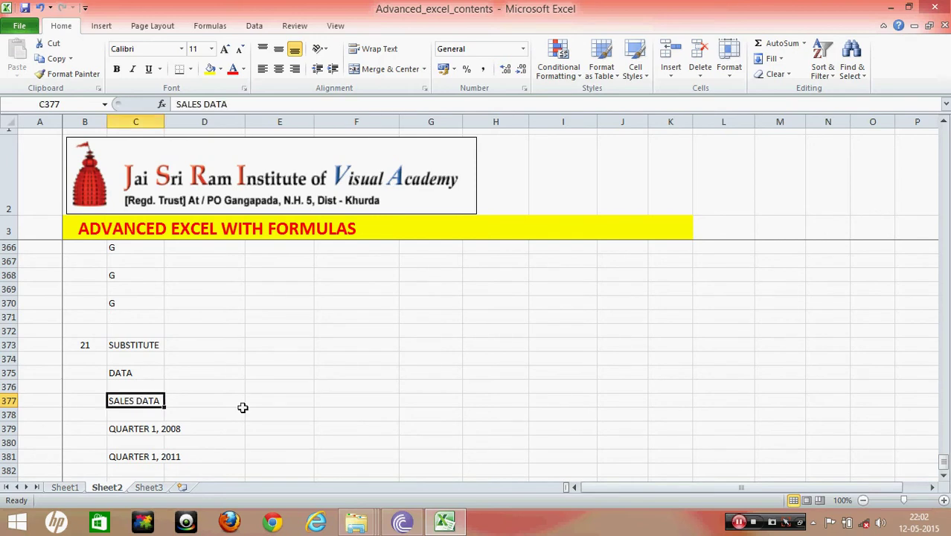
pyautogui.click(357, 400)
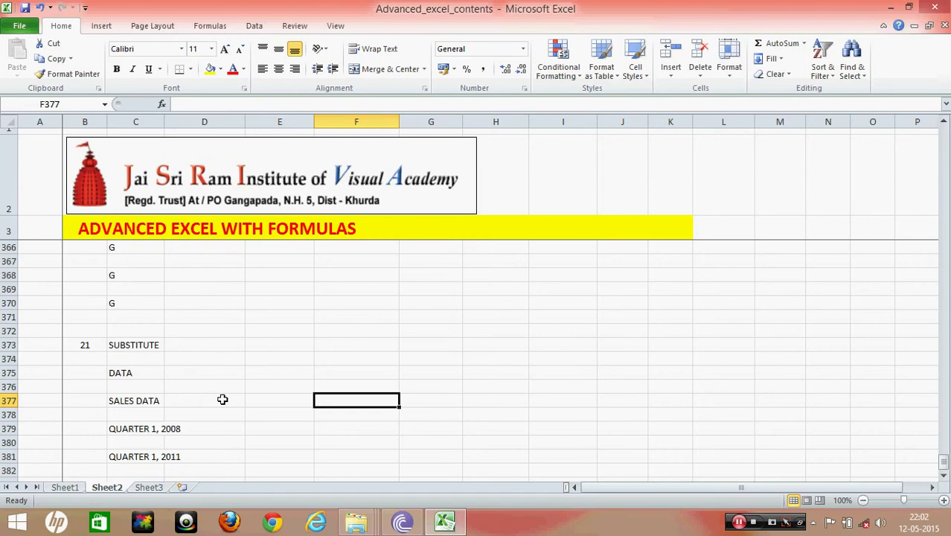
# Step: In F377, enter =SUBSTITUTE(C377,"SALES","COST") so it shows COST DATA
pyautogui.write('=SUBS')
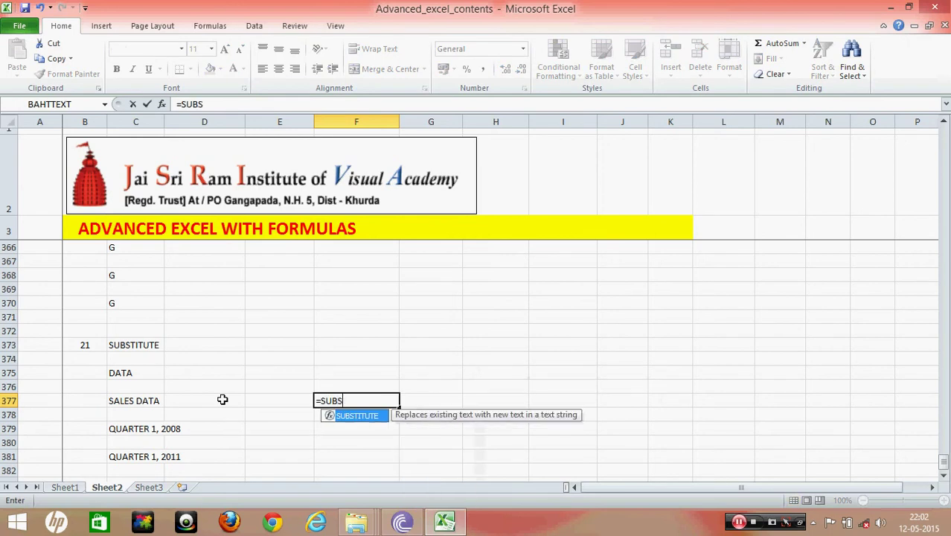
pyautogui.write('TITUTE(')
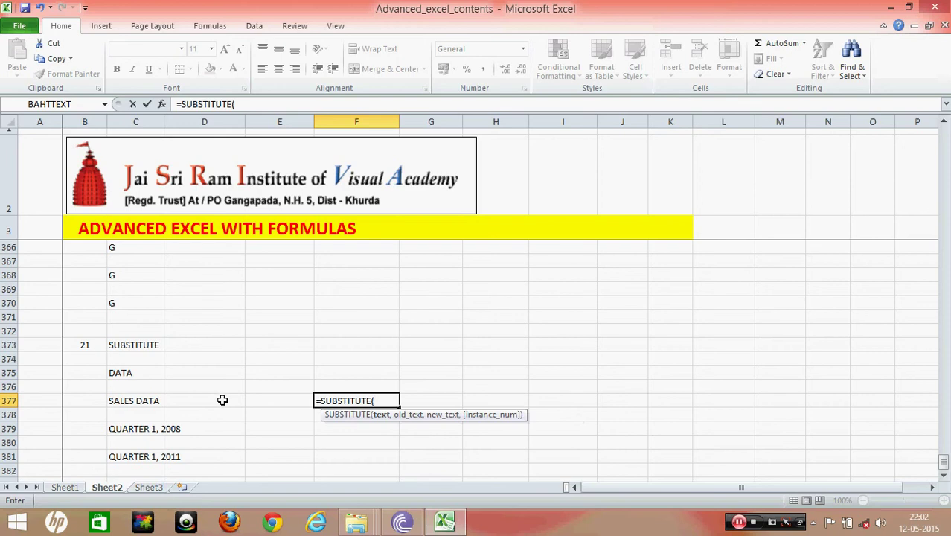
pyautogui.click(139, 401)
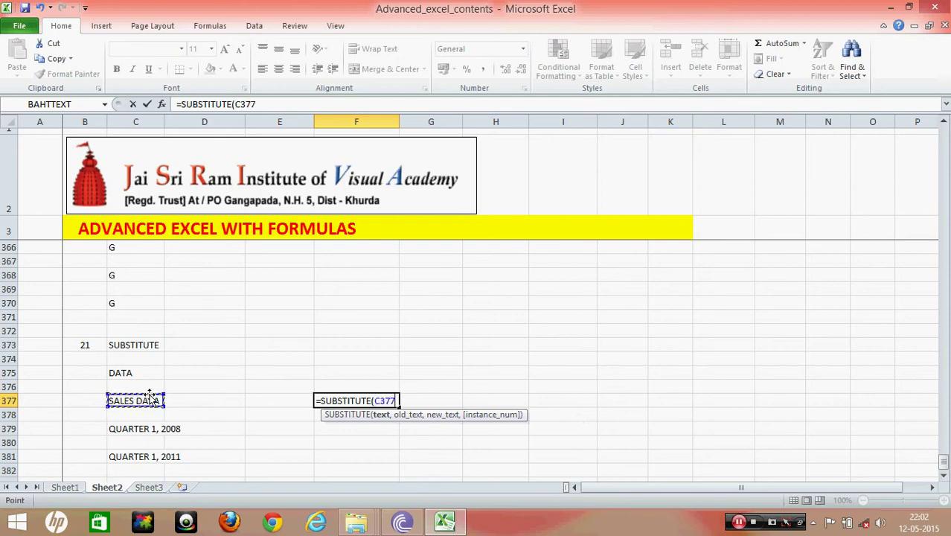
pyautogui.write(',')
pyautogui.write('"')
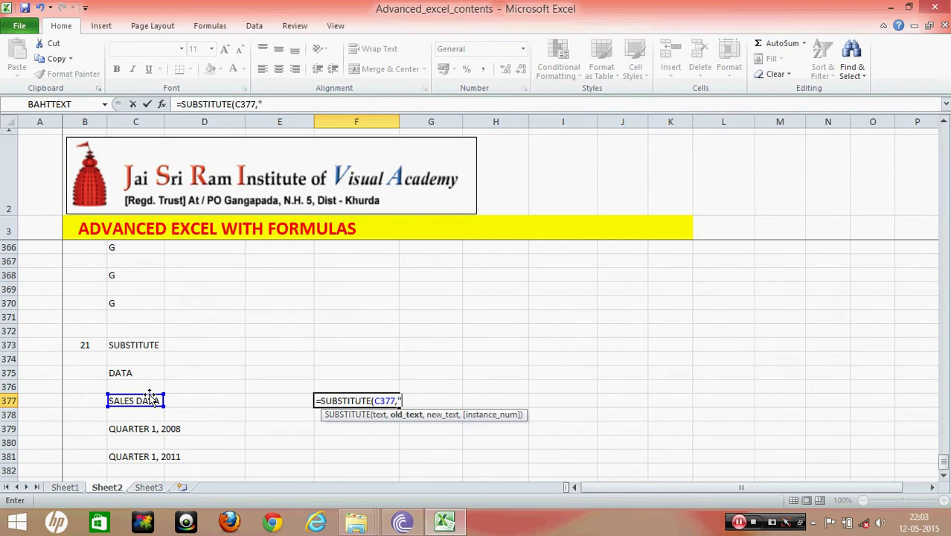
pyautogui.write('SALES"')
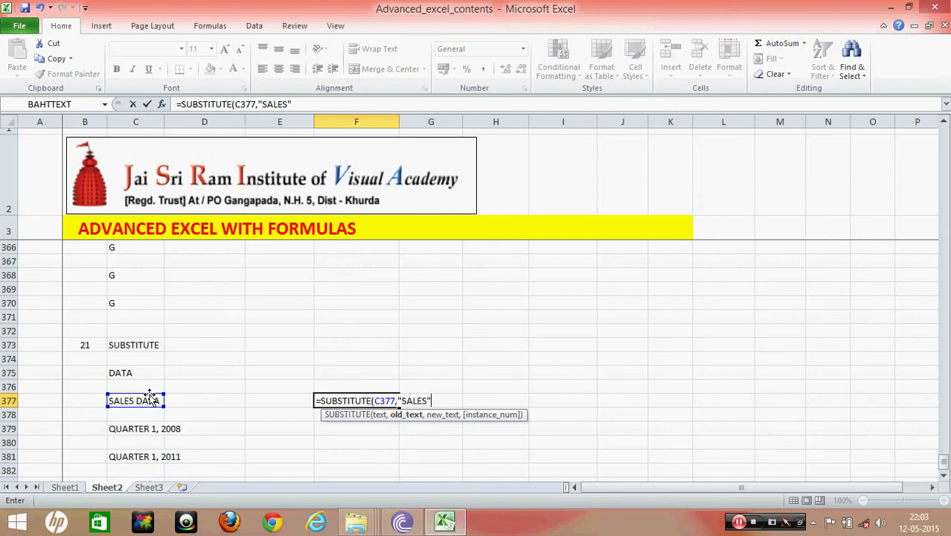
pyautogui.write(',')
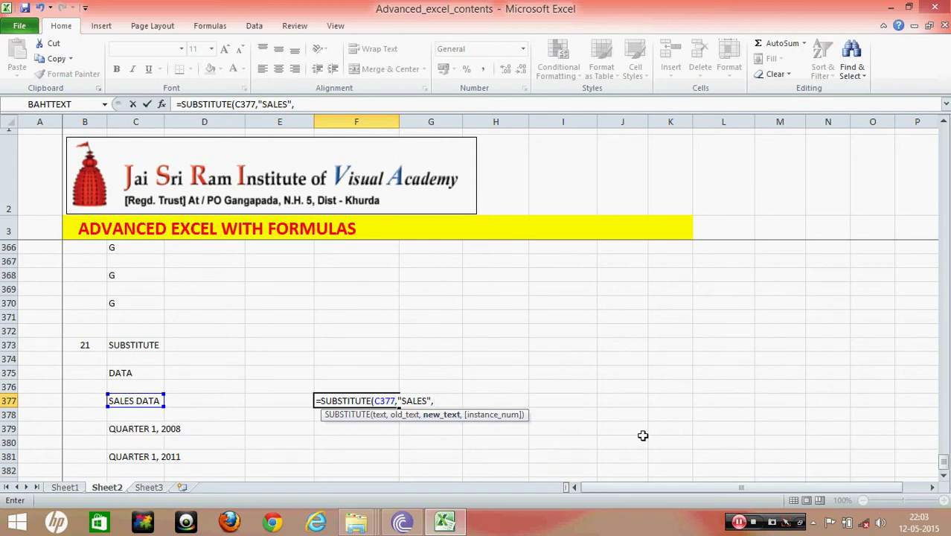
pyautogui.write('"')
pyautogui.write('COST')
pyautogui.write('"')
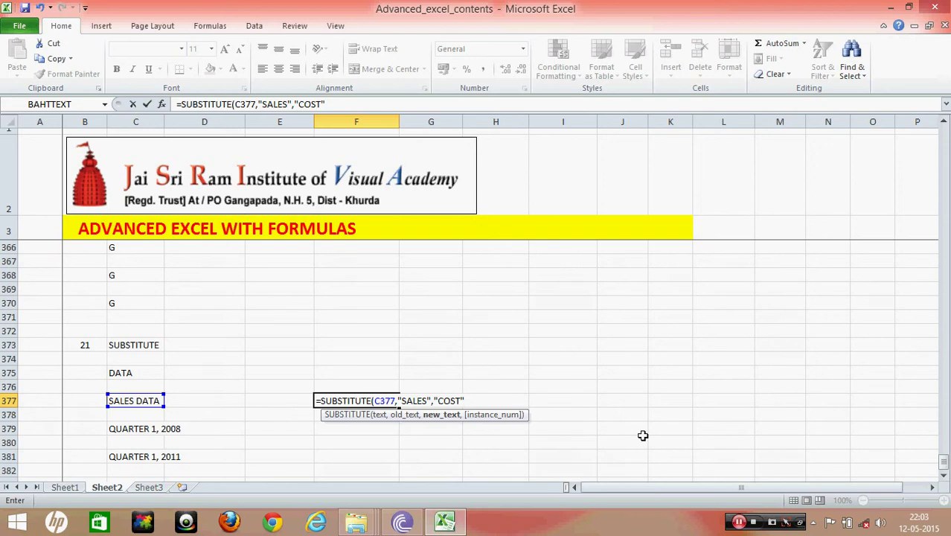
pyautogui.write(')')
pyautogui.press('Return')
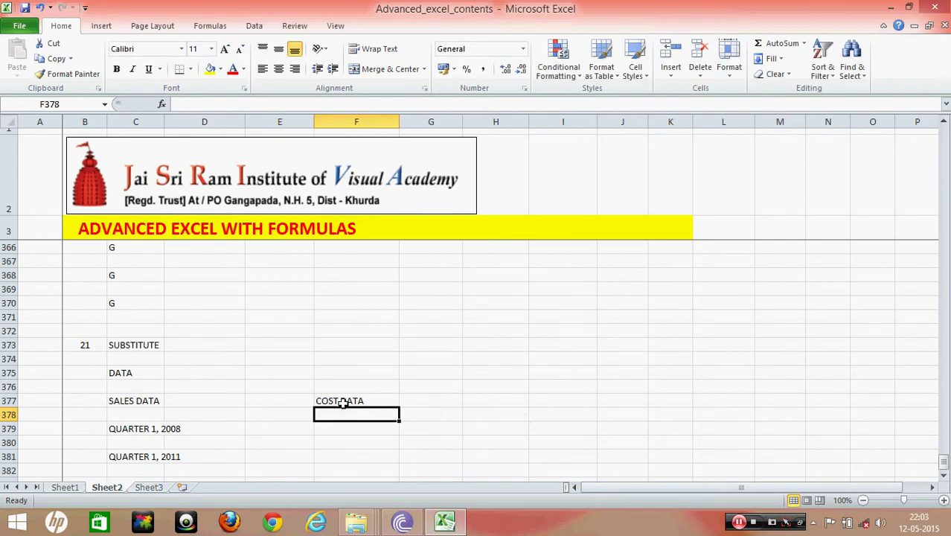
pyautogui.press('Down')
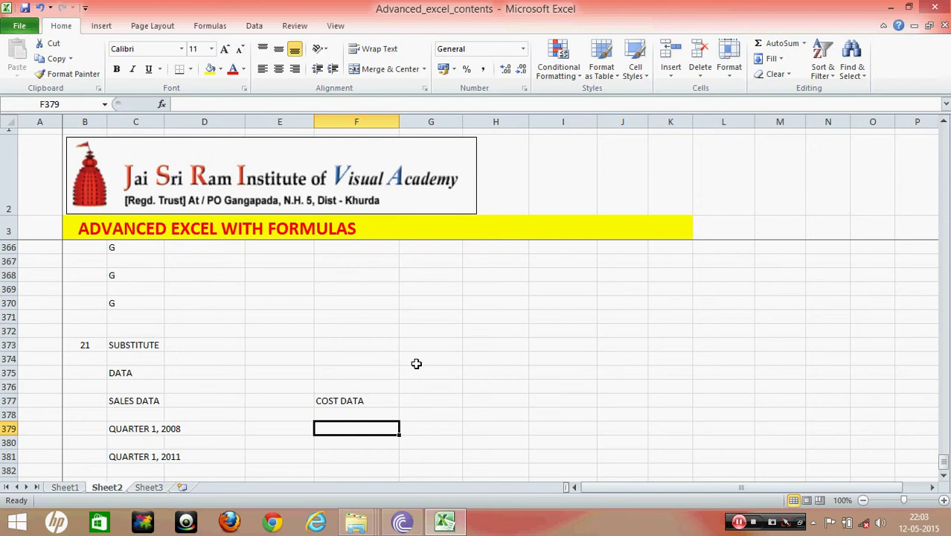
# Step: In F379, enter =SUBSTITUTE(C379,"1","2",1) to show QUARTER 2, 2008
pyautogui.write('=SU')
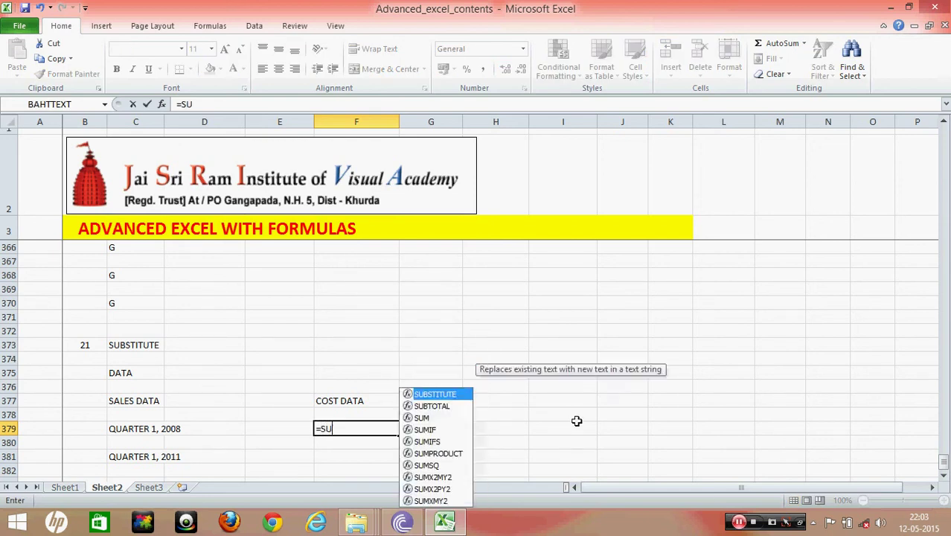
pyautogui.write('BSTITUTE')
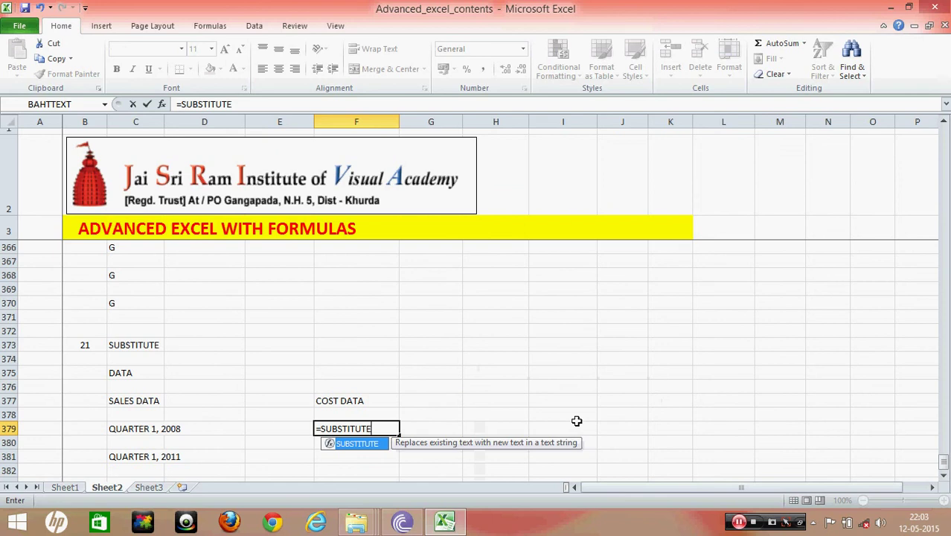
pyautogui.write('(')
pyautogui.click(138, 427)
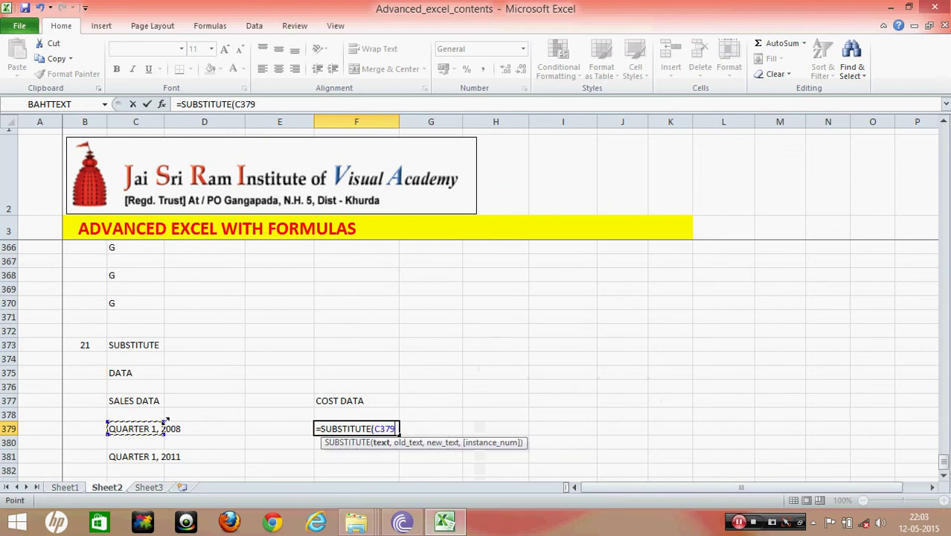
pyautogui.write(',')
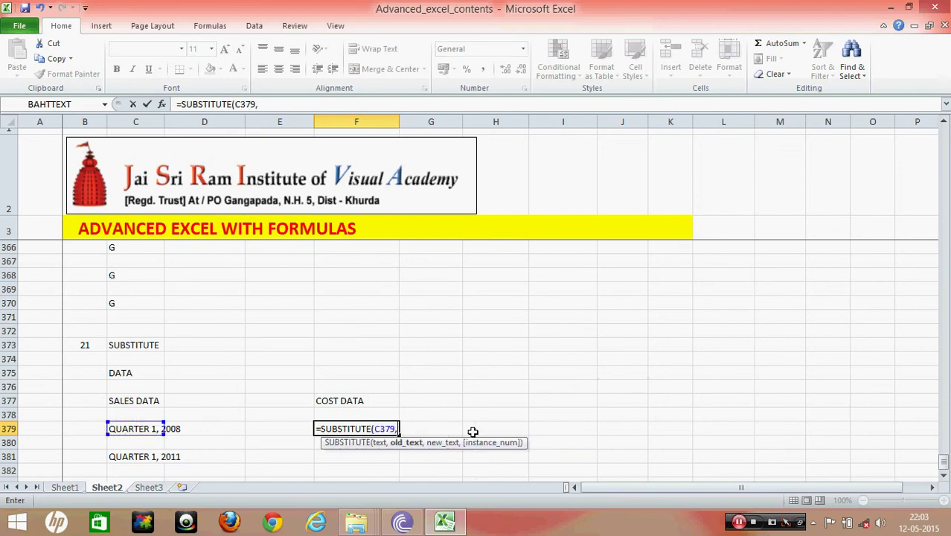
pyautogui.write('"')
pyautogui.write('1"')
pyautogui.write(',')
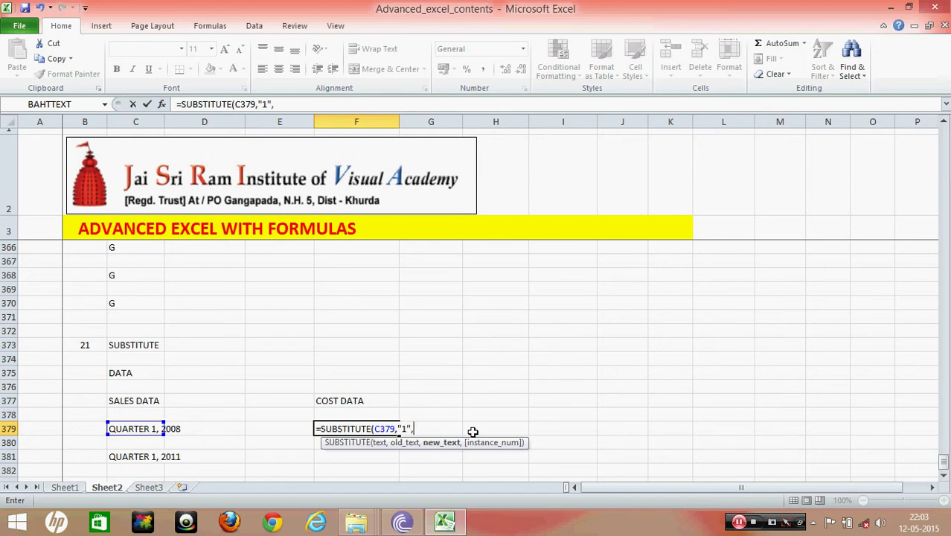
pyautogui.write('"2"')
pyautogui.write(',')
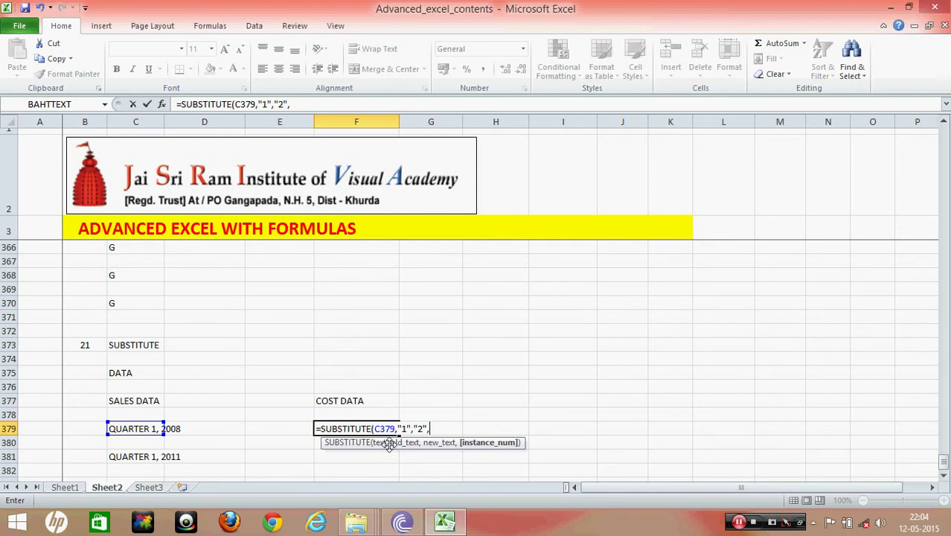
pyautogui.write('1')
pyautogui.write(')')
pyautogui.press('Return')
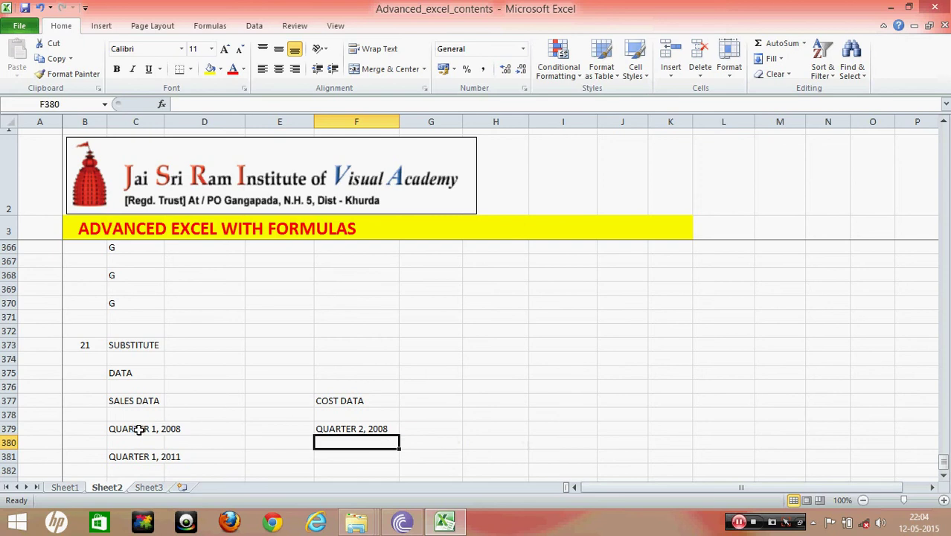
pyautogui.scroll(-1, 375, 430)
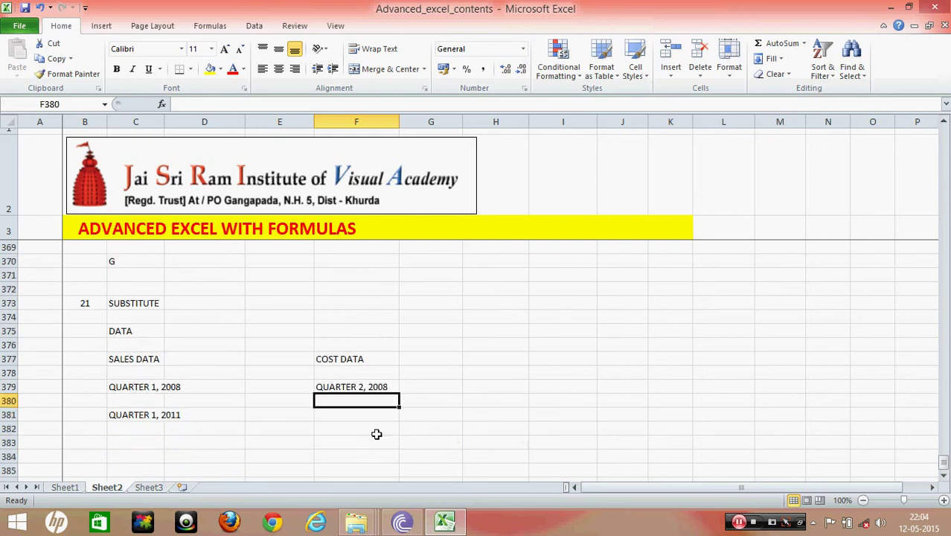
pyautogui.click(340, 413)
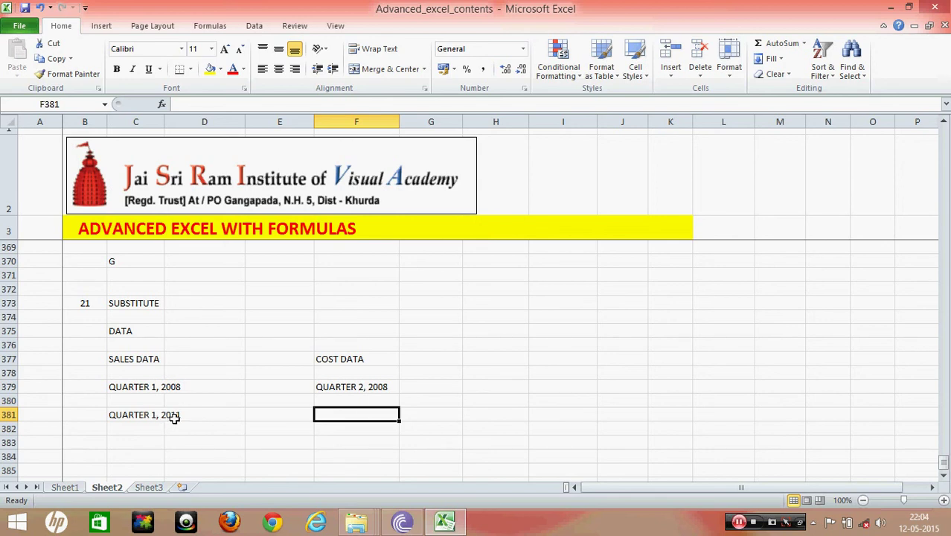
pyautogui.click(377, 361)
# Step: In F381, enter =SUBSTITUTE(C381,"1","2",3) to show QUARTER 1, 2012
pyautogui.write('=SUB')
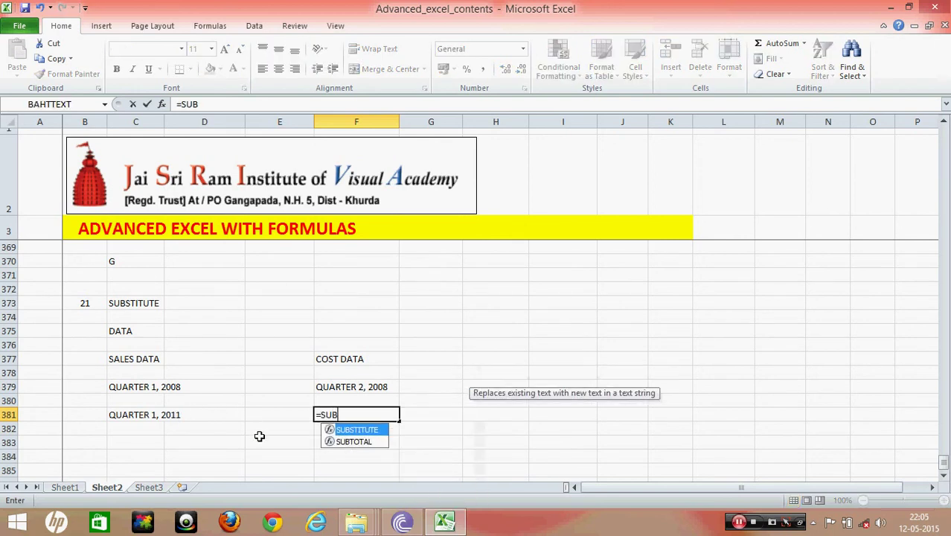
pyautogui.write('STITUTE')
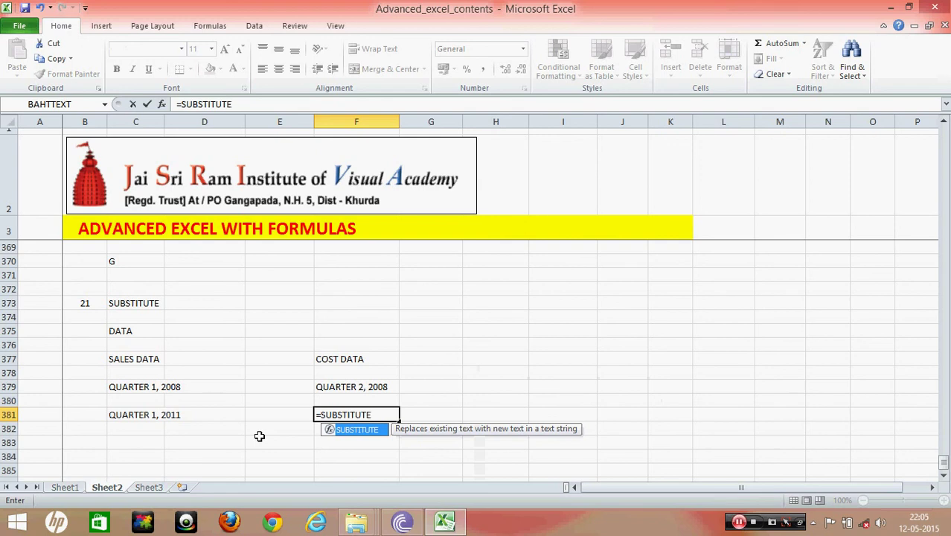
pyautogui.write('(')
pyautogui.click(144, 415)
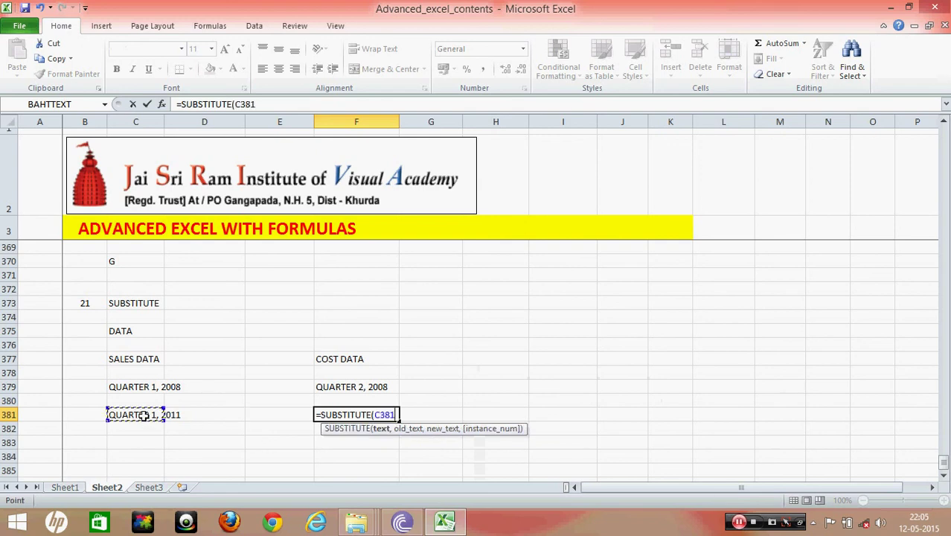
pyautogui.write(',"')
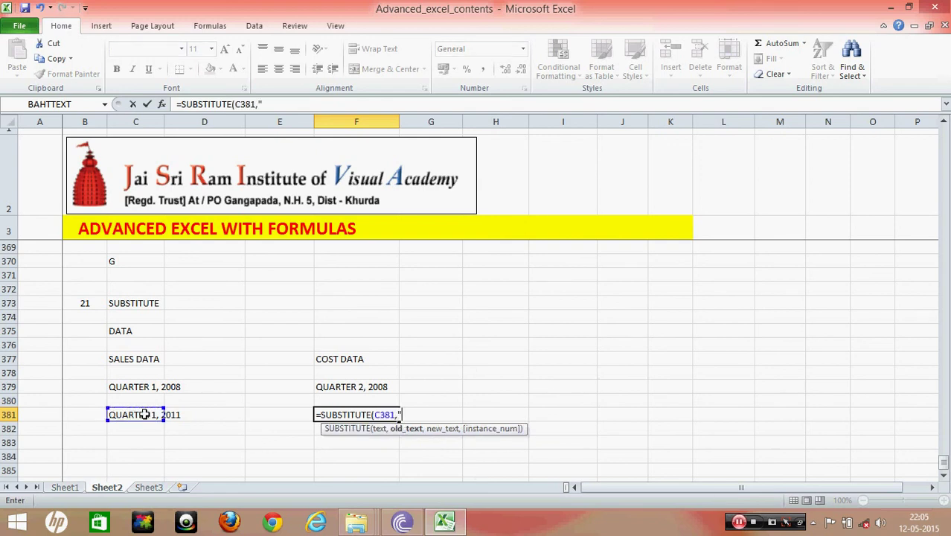
pyautogui.write('1","')
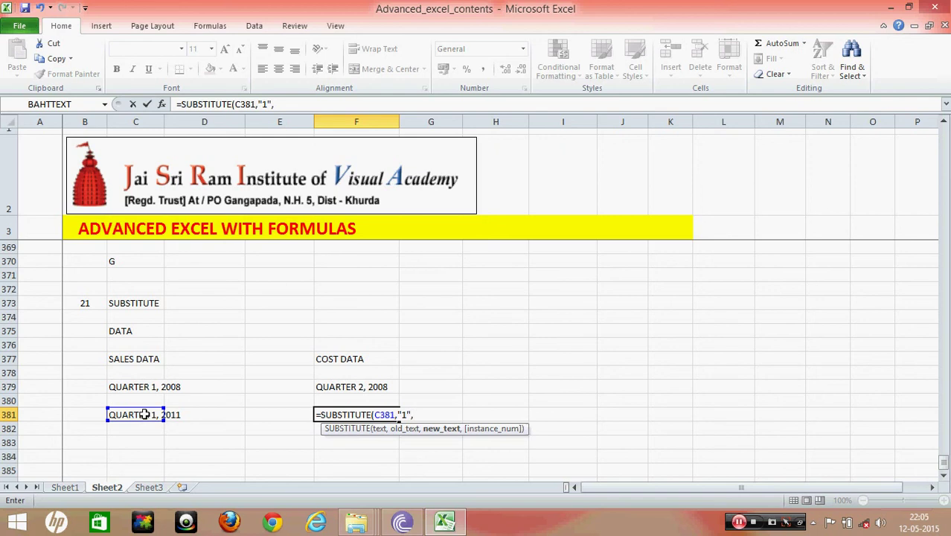
pyautogui.write('2"')
pyautogui.write(',3')
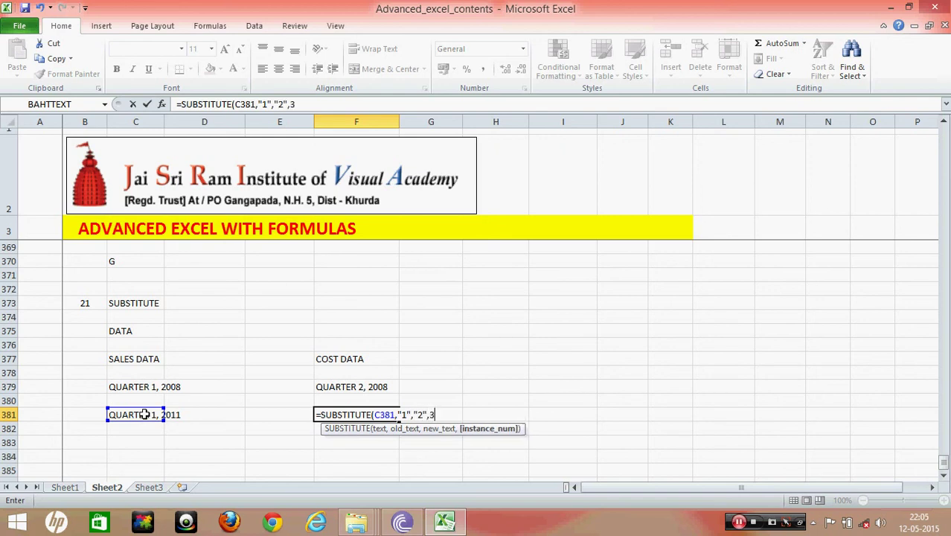
pyautogui.write(')')
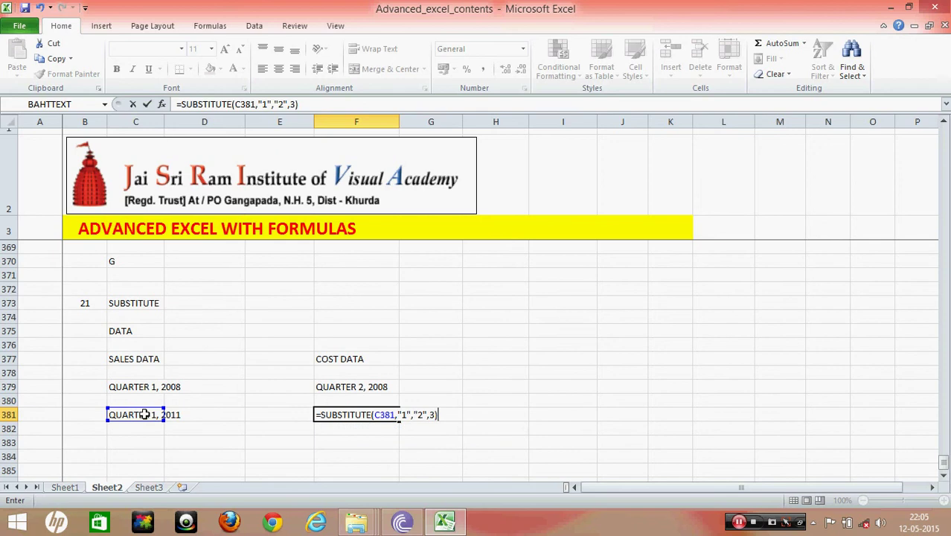
pyautogui.press('Return')
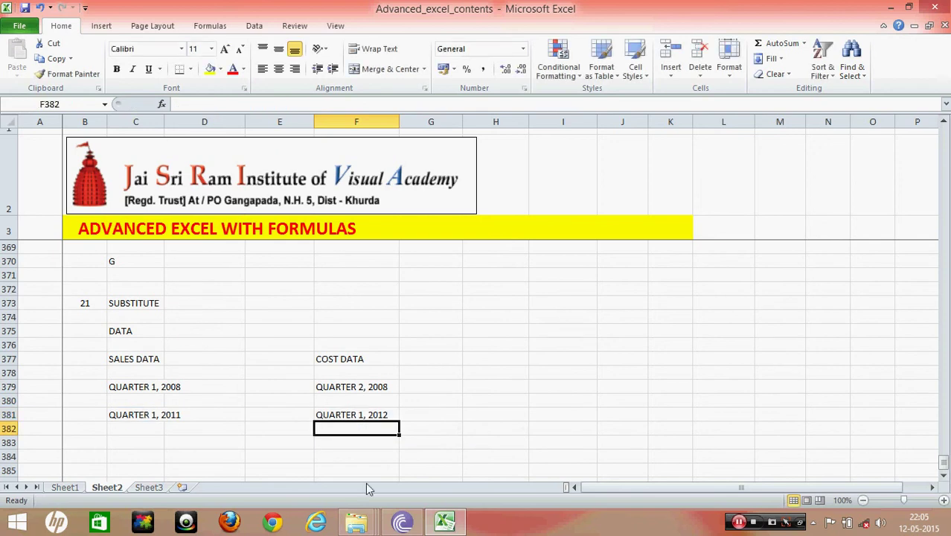
pyautogui.click(365, 415)
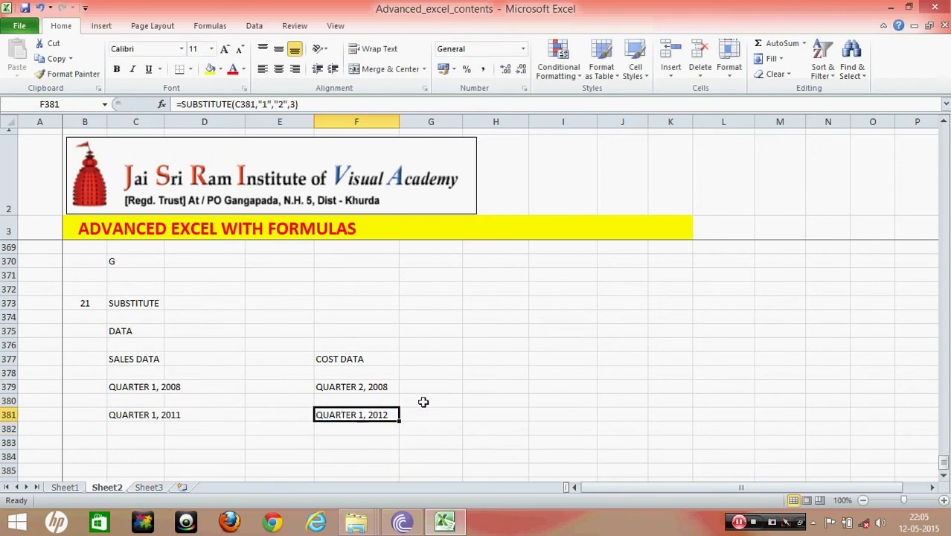
pyautogui.click(297, 104)
pyautogui.press('BackSpace')
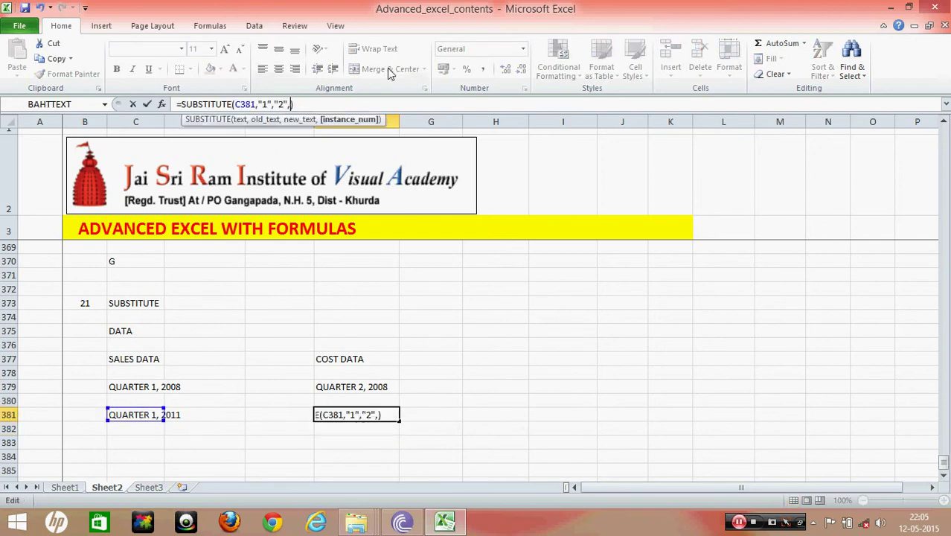
pyautogui.write('2')
pyautogui.press('Return')
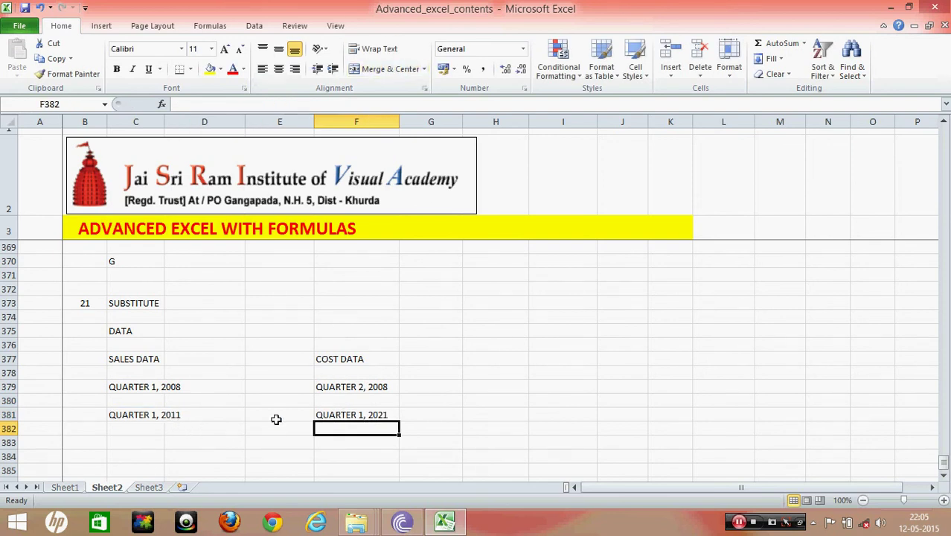
pyautogui.click(322, 414)
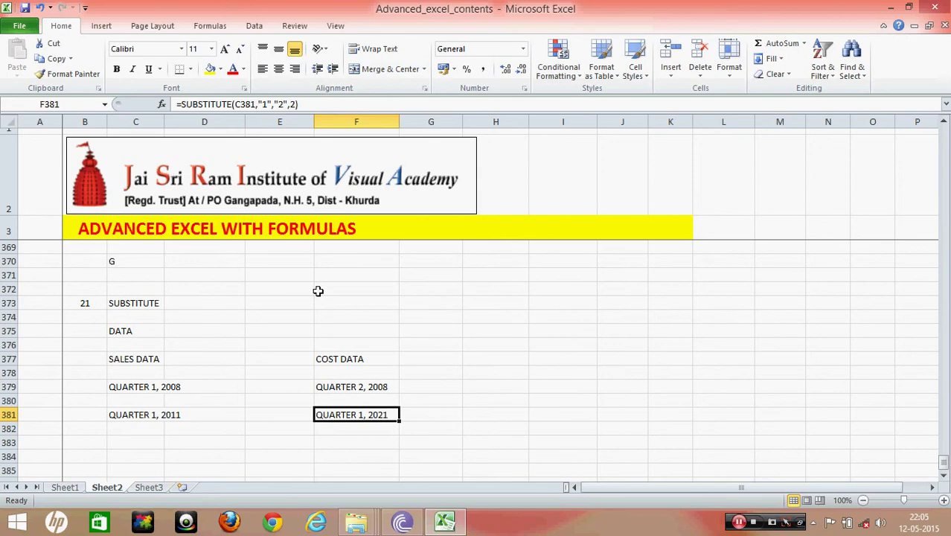
pyautogui.click(292, 104)
pyautogui.press('BackSpace')
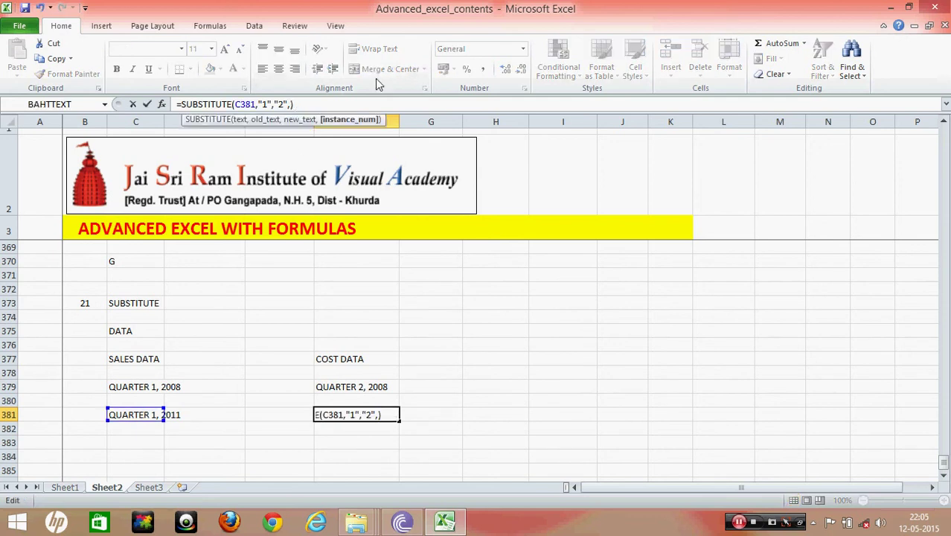
pyautogui.write('3')
pyautogui.press('Return')
pyautogui.press('Up')
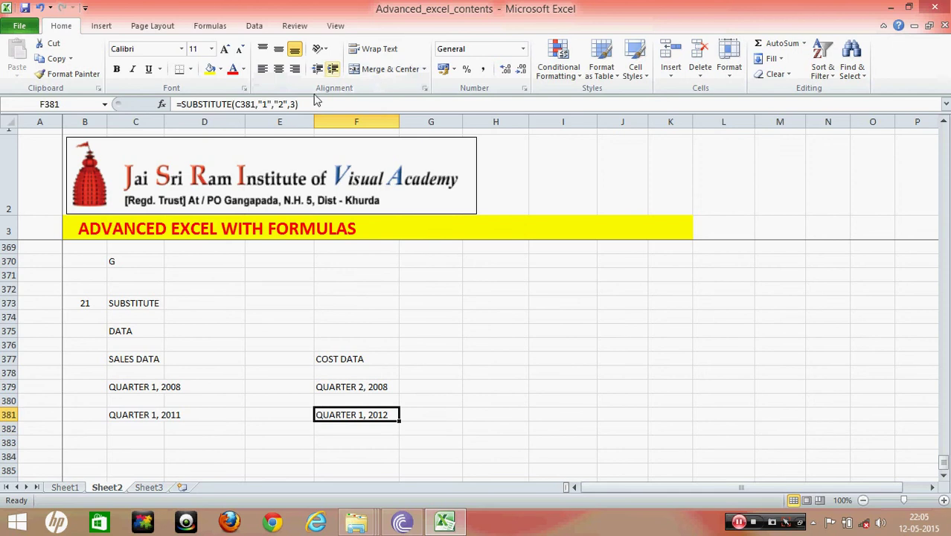
pyautogui.click(298, 104)
pyautogui.press('BackSpace')
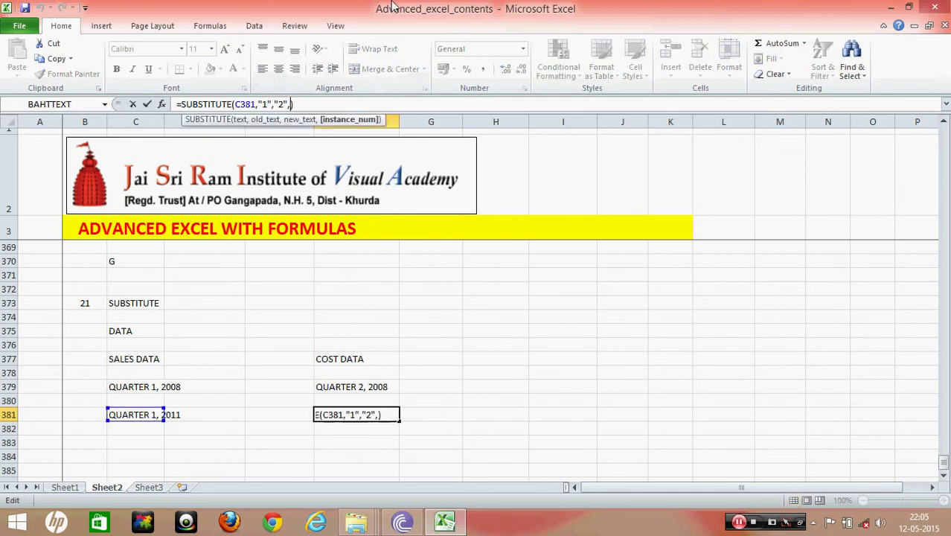
pyautogui.press('BackSpace')
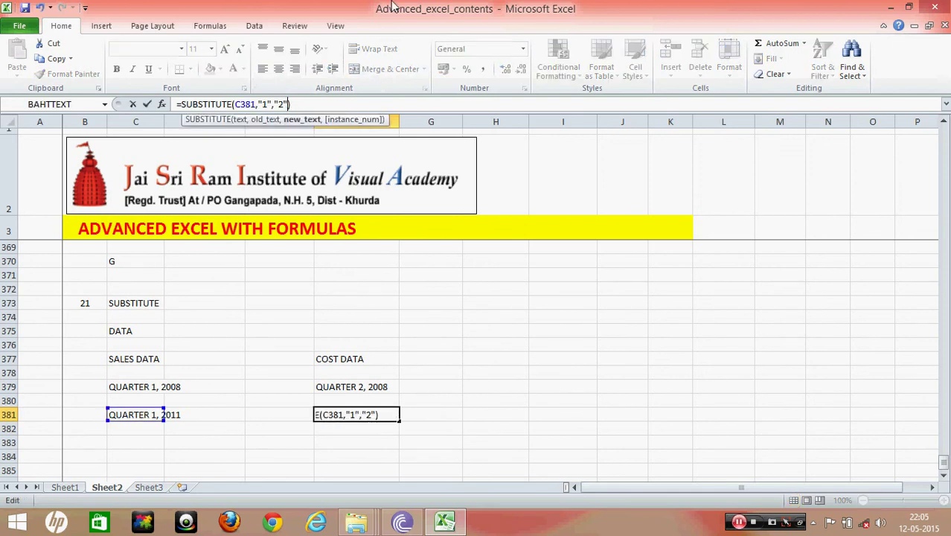
pyautogui.press('Return')
pyautogui.press('Up')
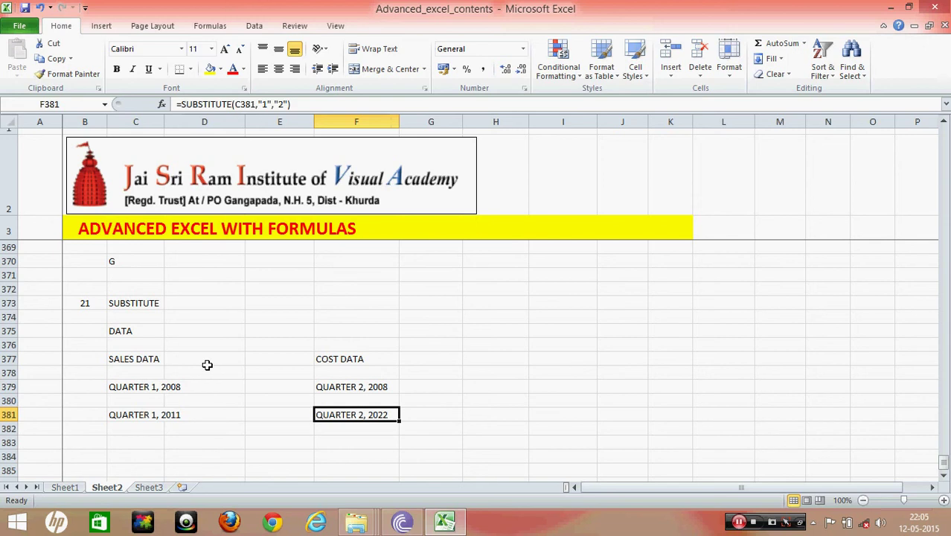
pyautogui.click(282, 105)
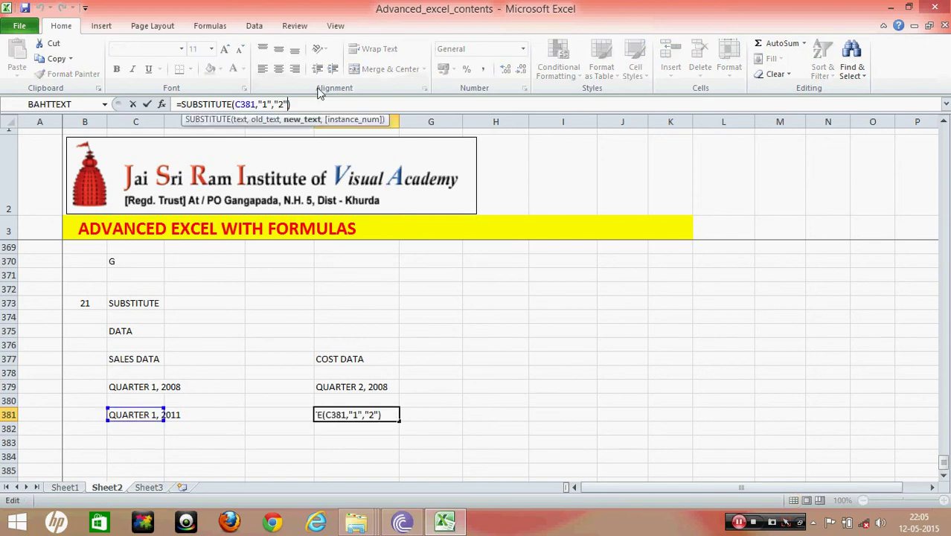
pyautogui.write(',3')
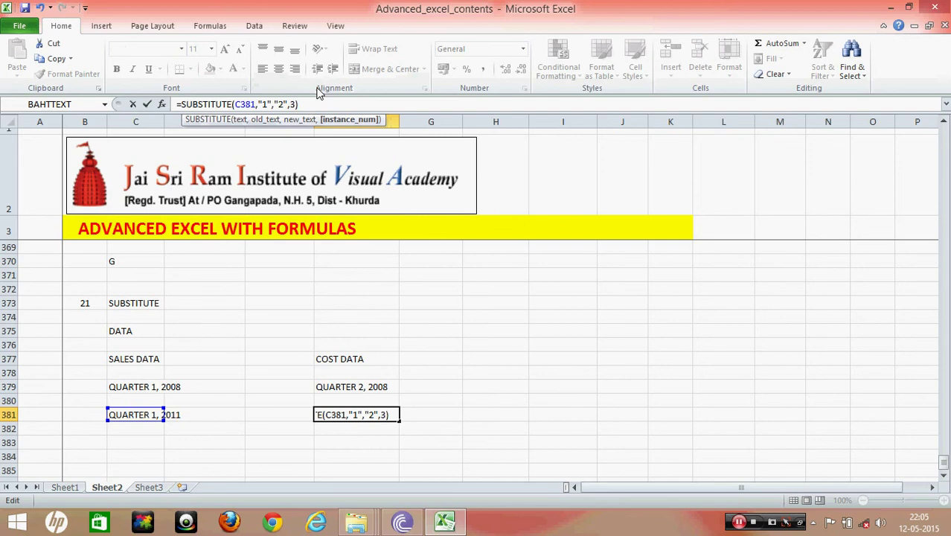
pyautogui.press('Return')
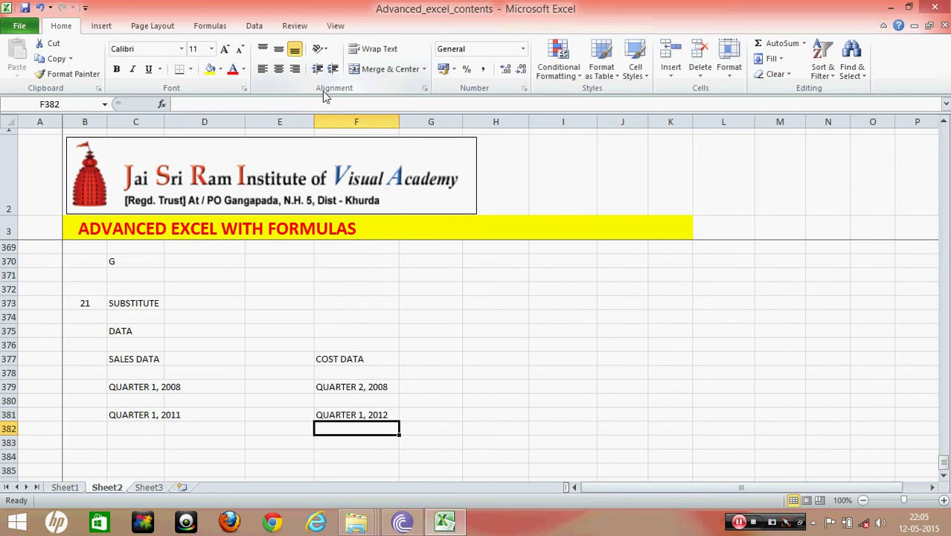